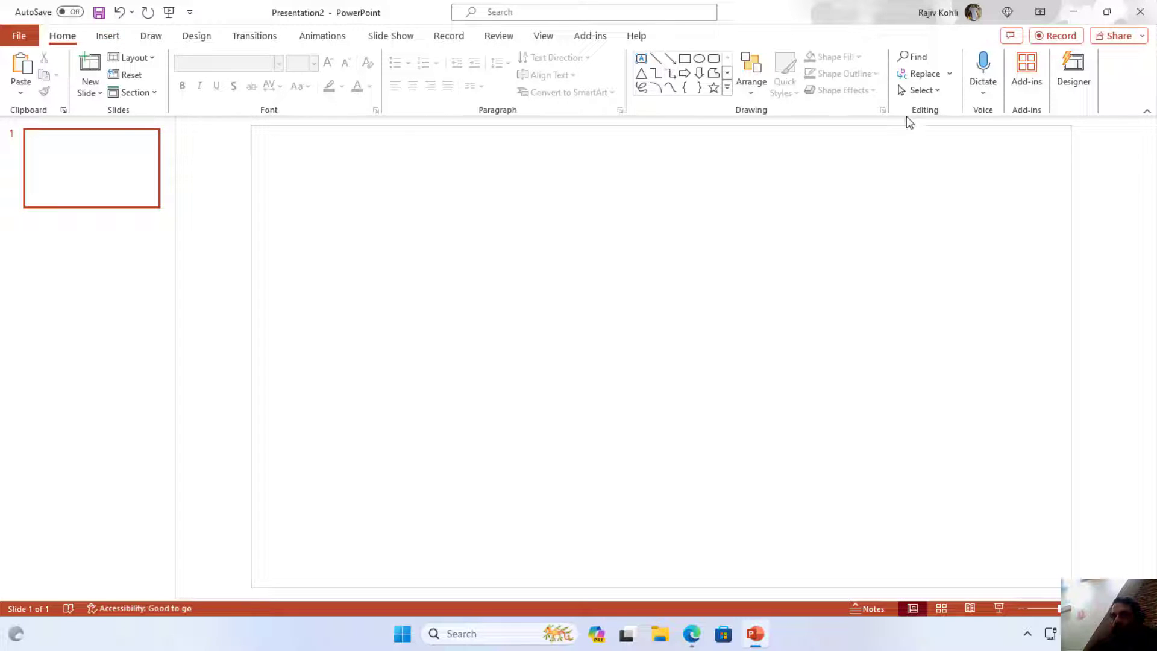
# Step: Dismiss the cameo tip on the Insert tab and bring up the File Backstage home page
pyautogui.click(1031, 84)
pyautogui.click(112, 36)
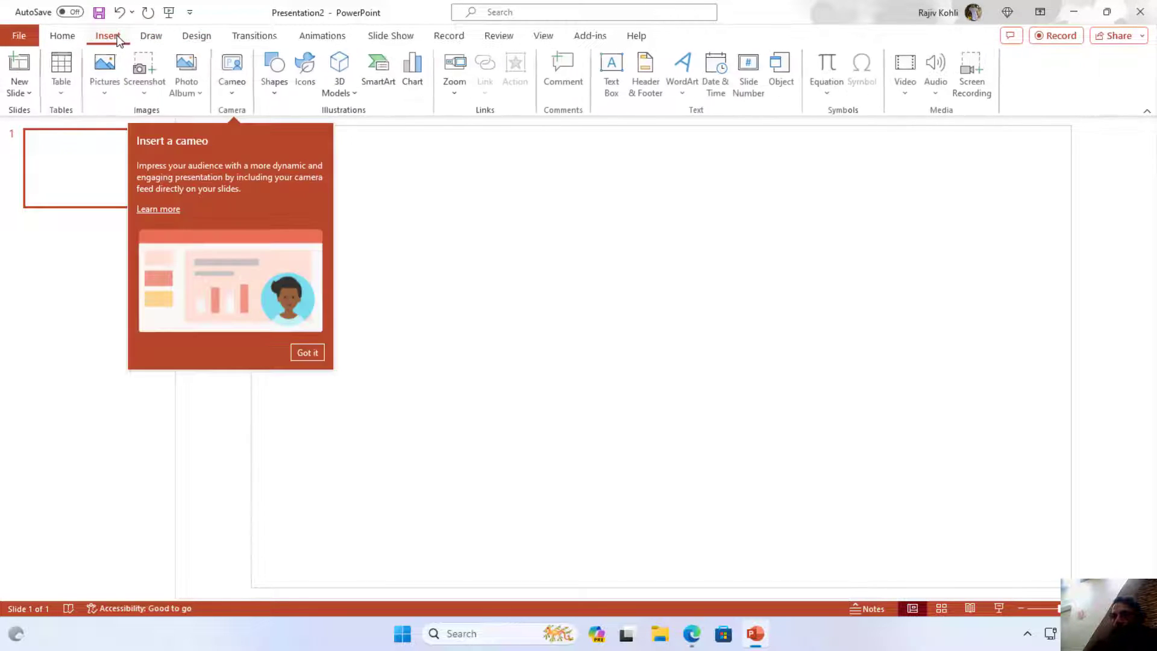
pyautogui.click(308, 353)
pyautogui.click(18, 40)
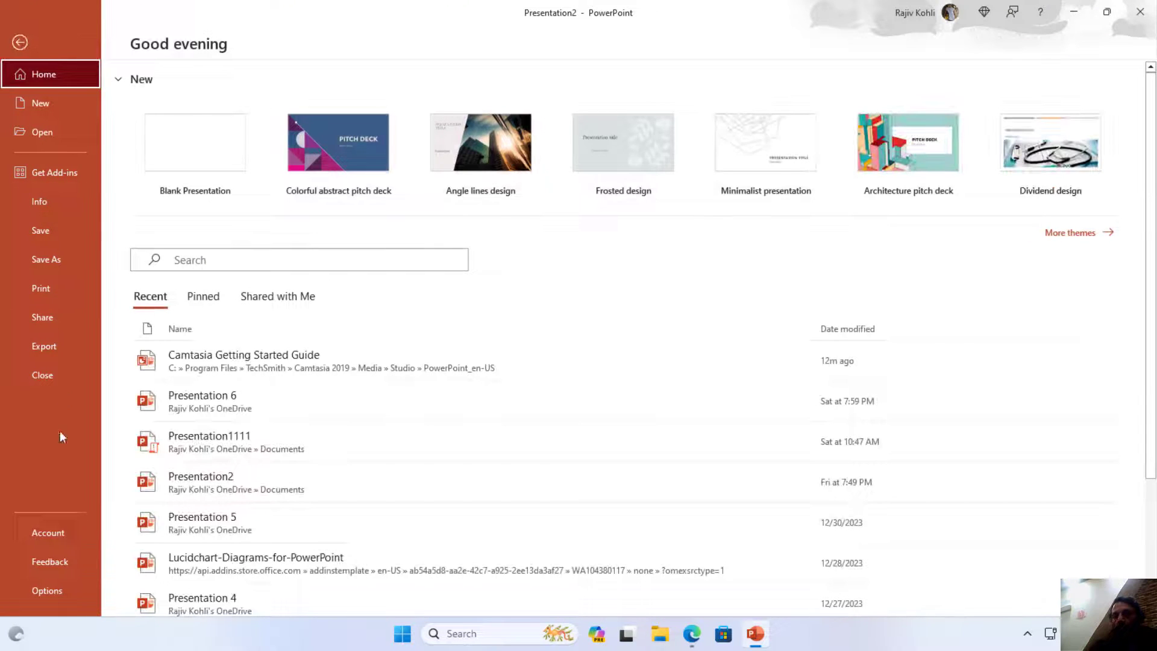
# Step: Check the product information on the Account page, then go back to the blank slide
pyautogui.click(60, 533)
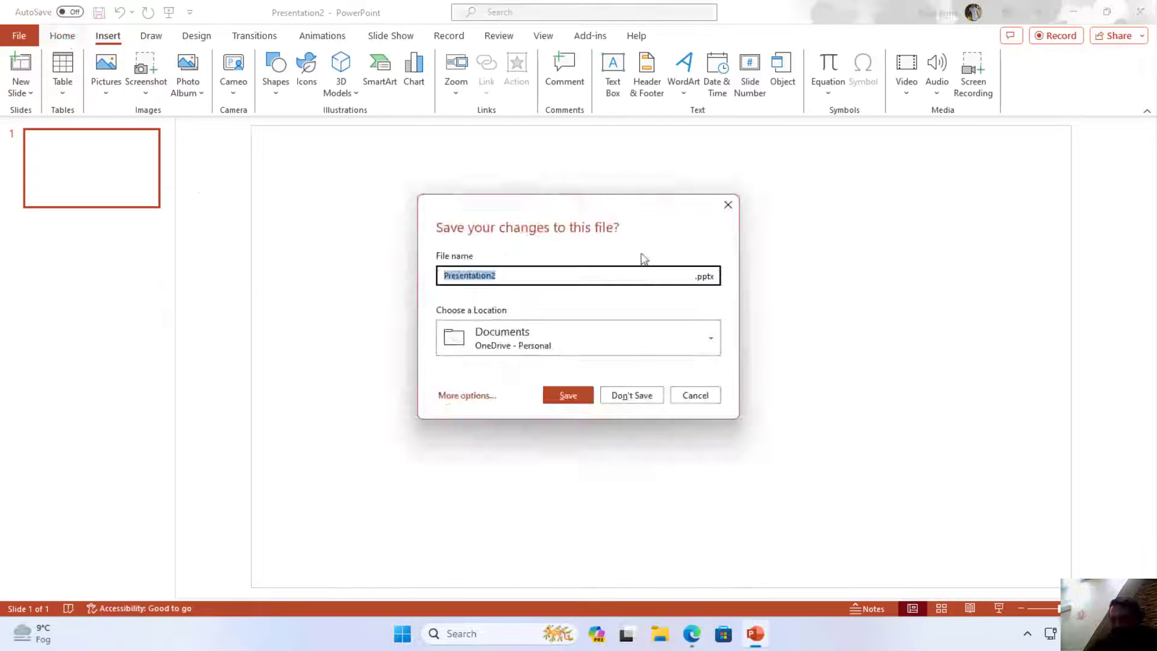
pyautogui.press('Escape')
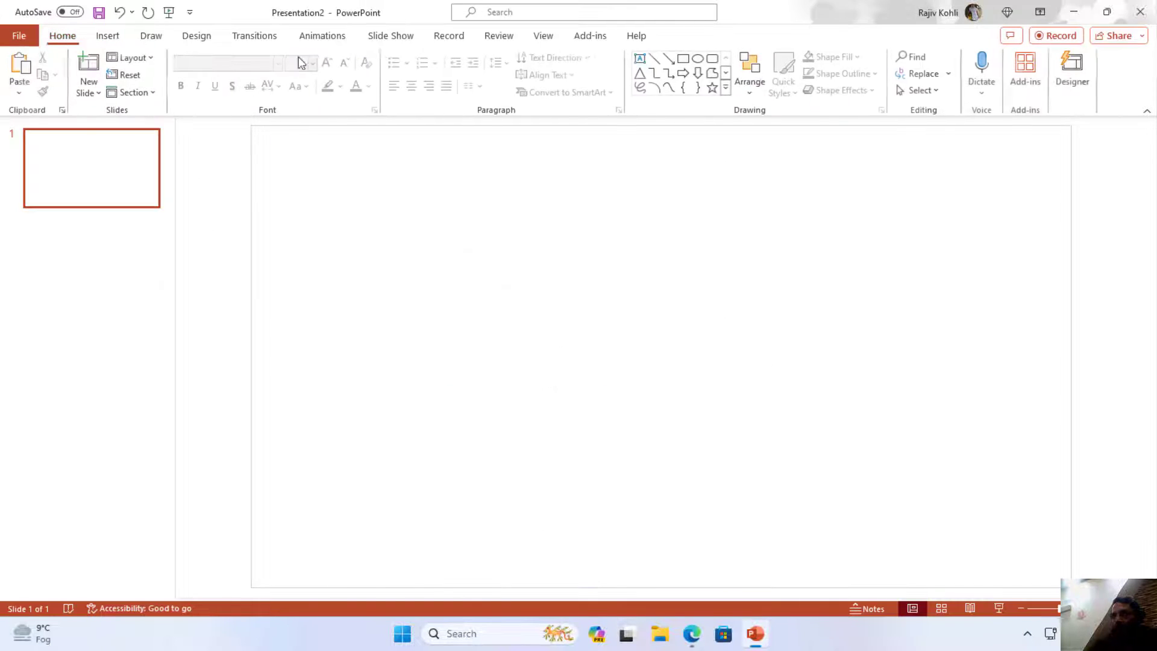
# Step: Remove the Script Lab add-in under My Add-ins, confirm the removal, and close the add-ins manager
pyautogui.click(1033, 72)
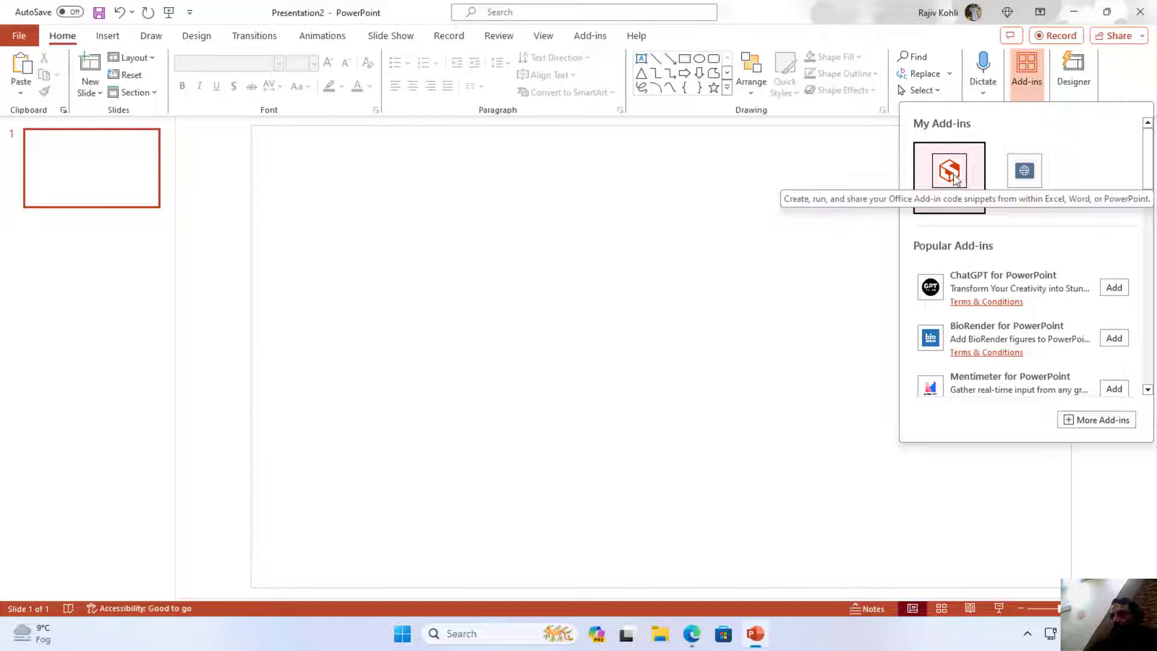
pyautogui.click(1098, 421)
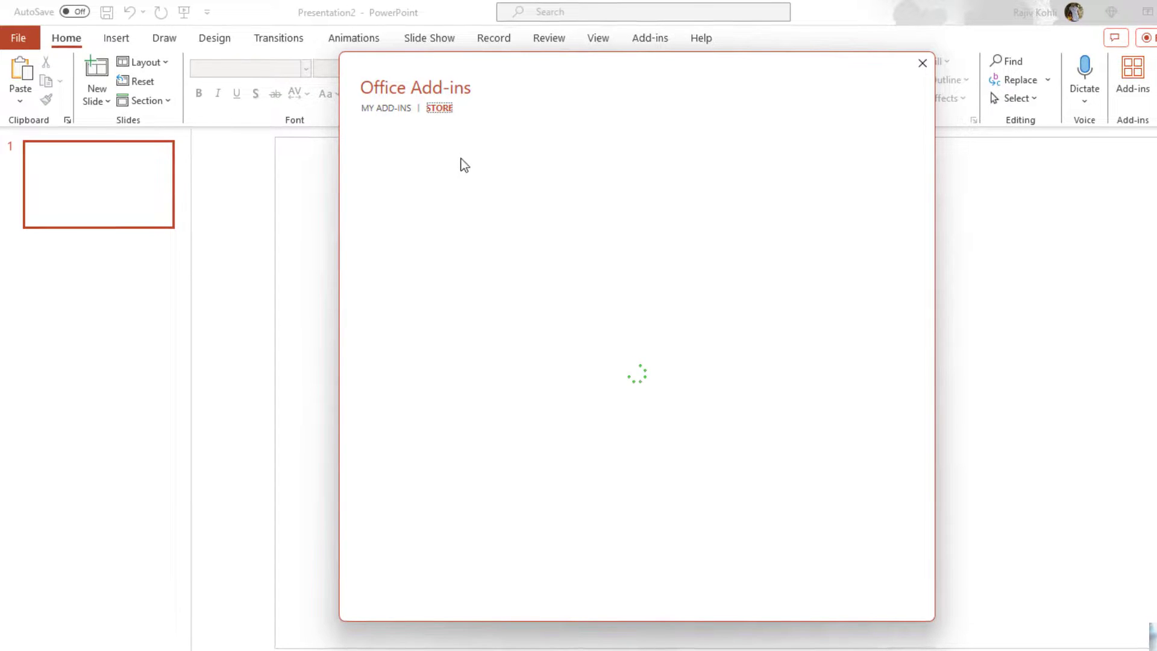
pyautogui.click(384, 110)
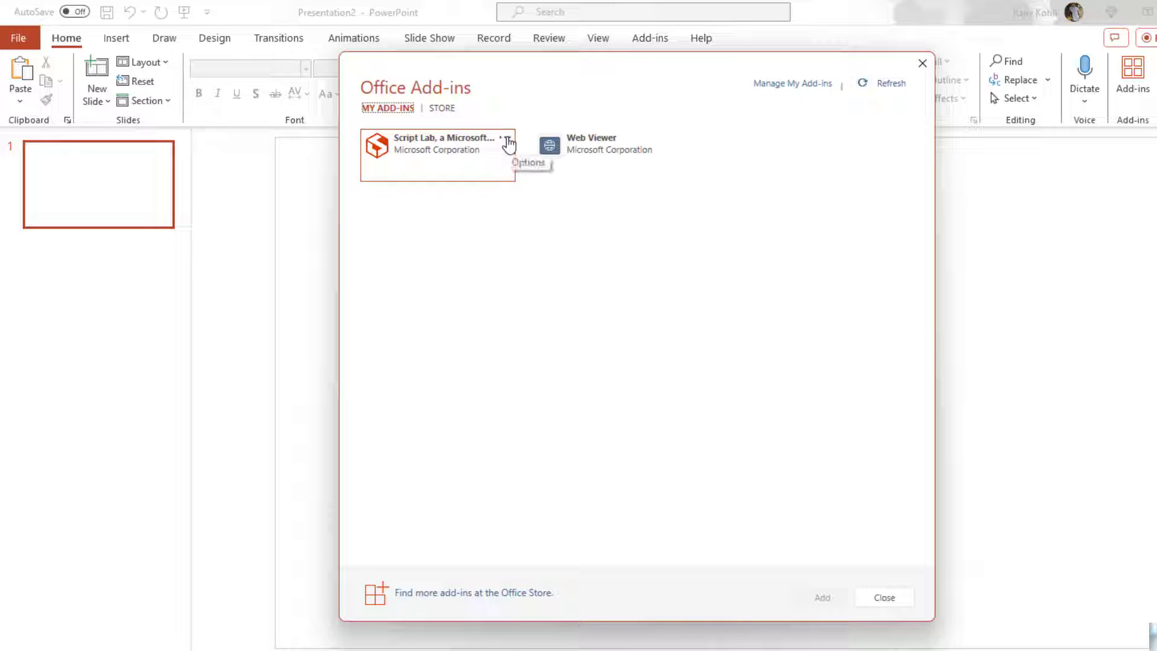
pyautogui.click(508, 143)
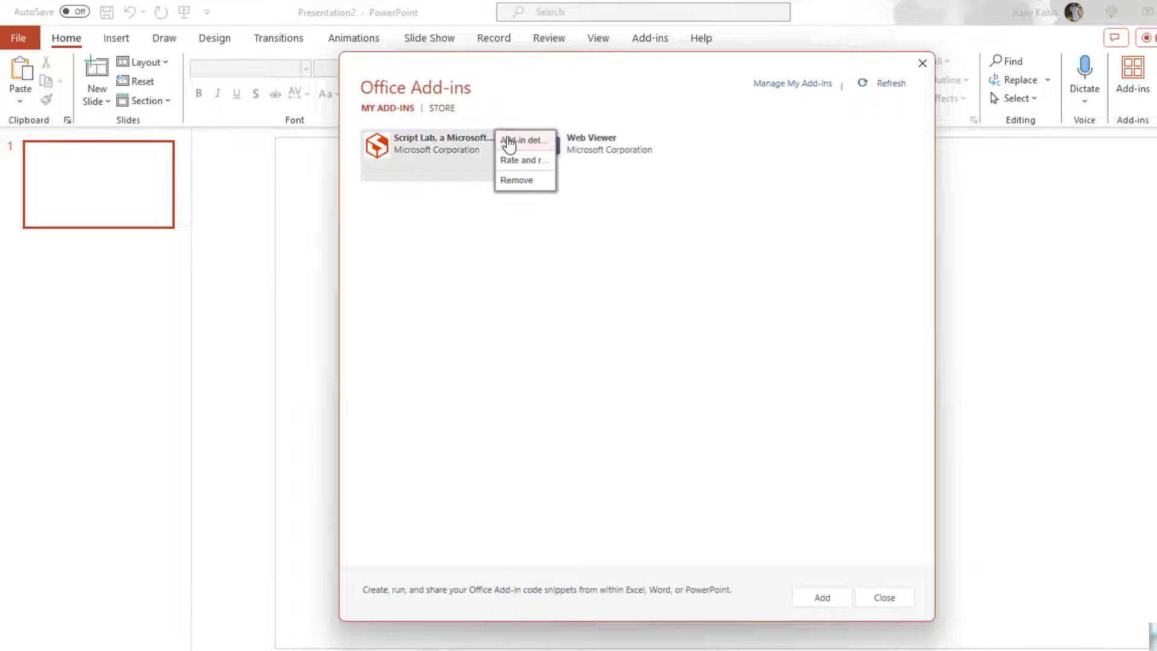
pyautogui.click(516, 181)
pyautogui.click(640, 377)
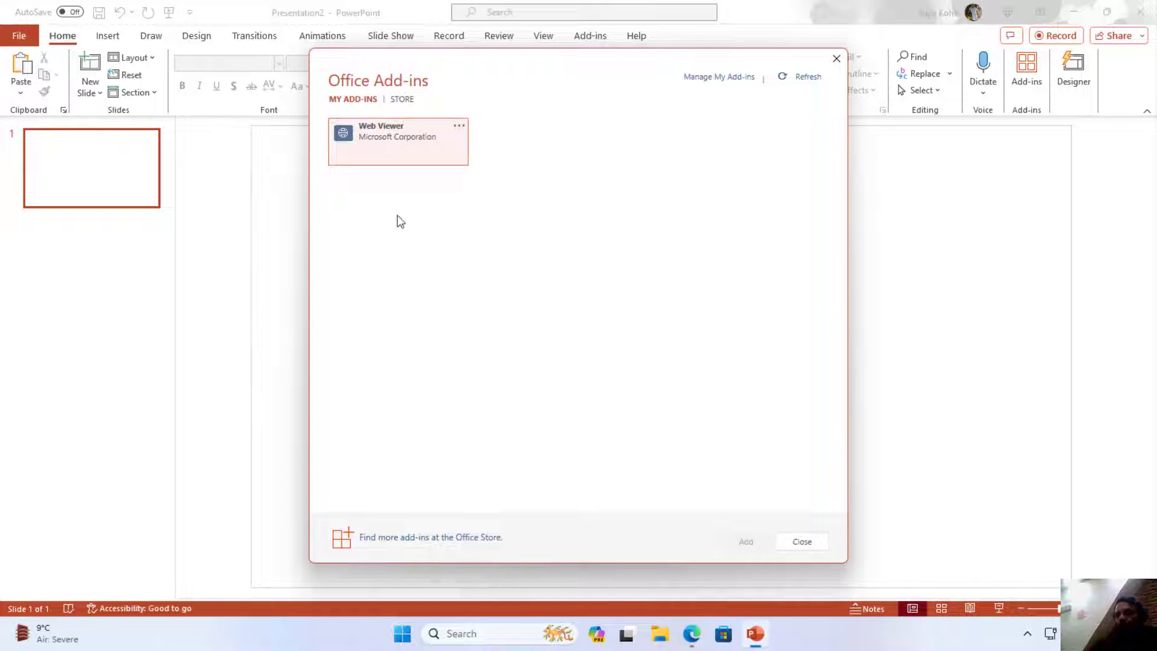
pyautogui.click(802, 541)
# Step: Search the add-ins store for 'script', add Script Lab, accept its terms, and view its web page
pyautogui.click(1033, 66)
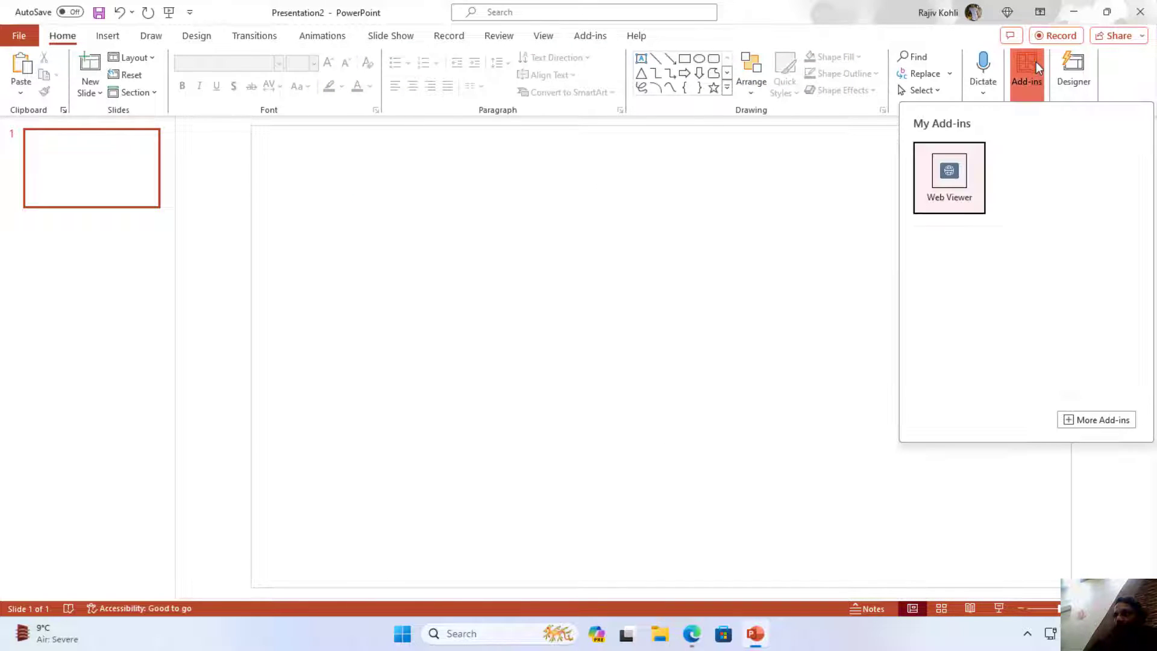
pyautogui.click(1077, 417)
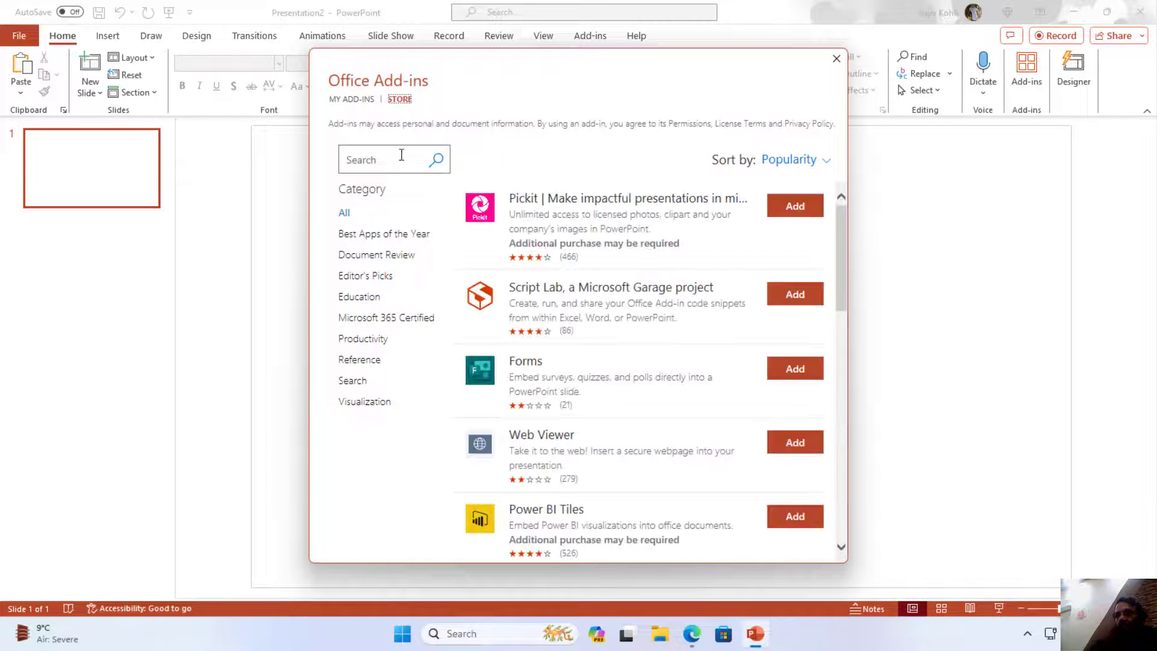
pyautogui.click(401, 155)
pyautogui.write('scr')
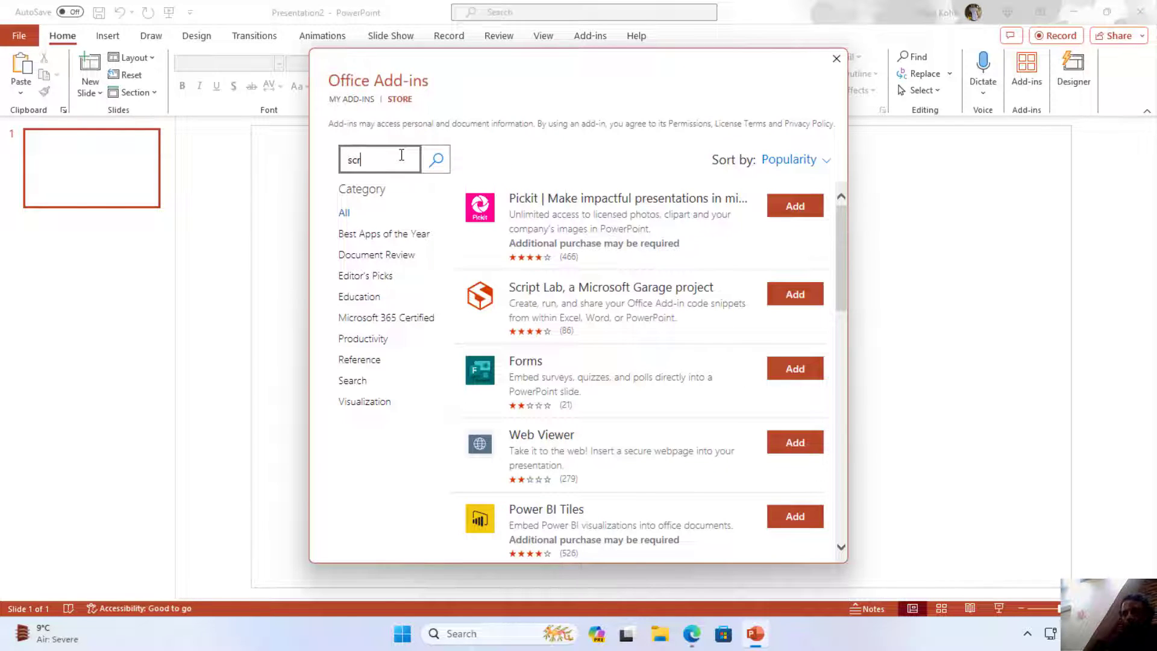
pyautogui.write('ipt')
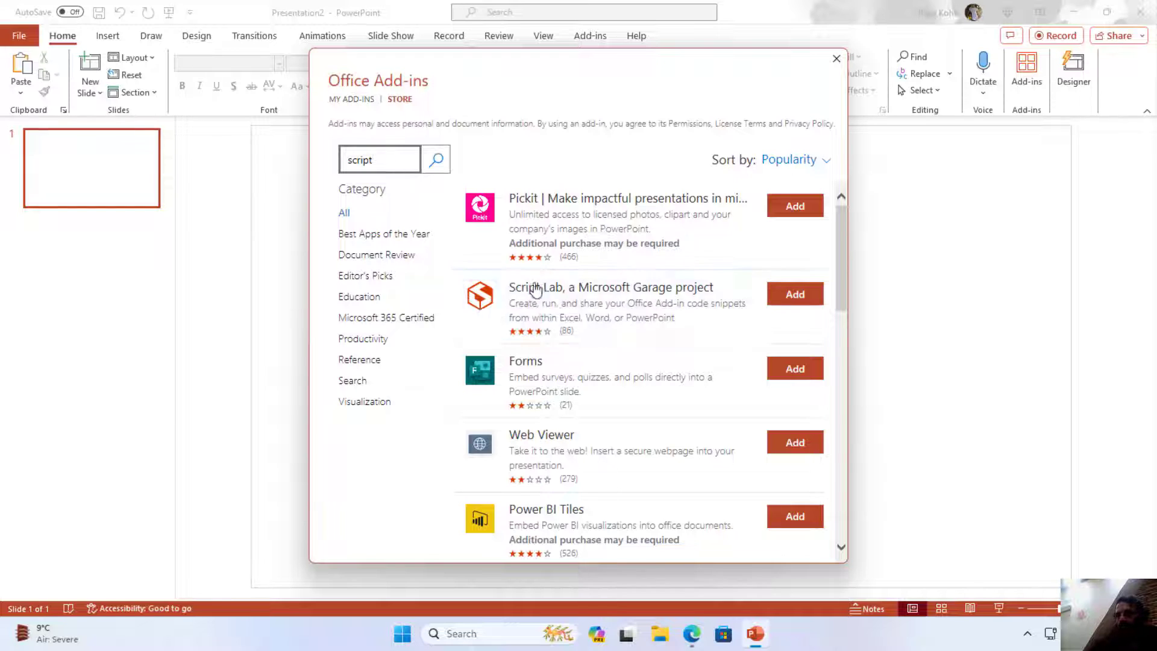
pyautogui.click(795, 300)
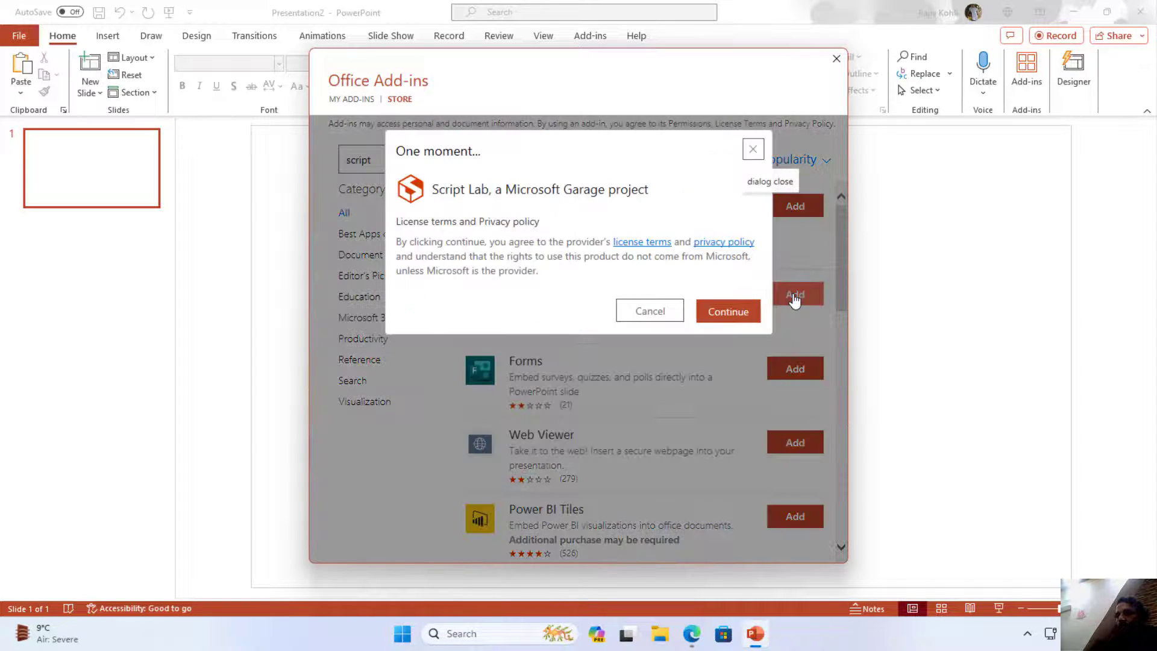
pyautogui.click(731, 318)
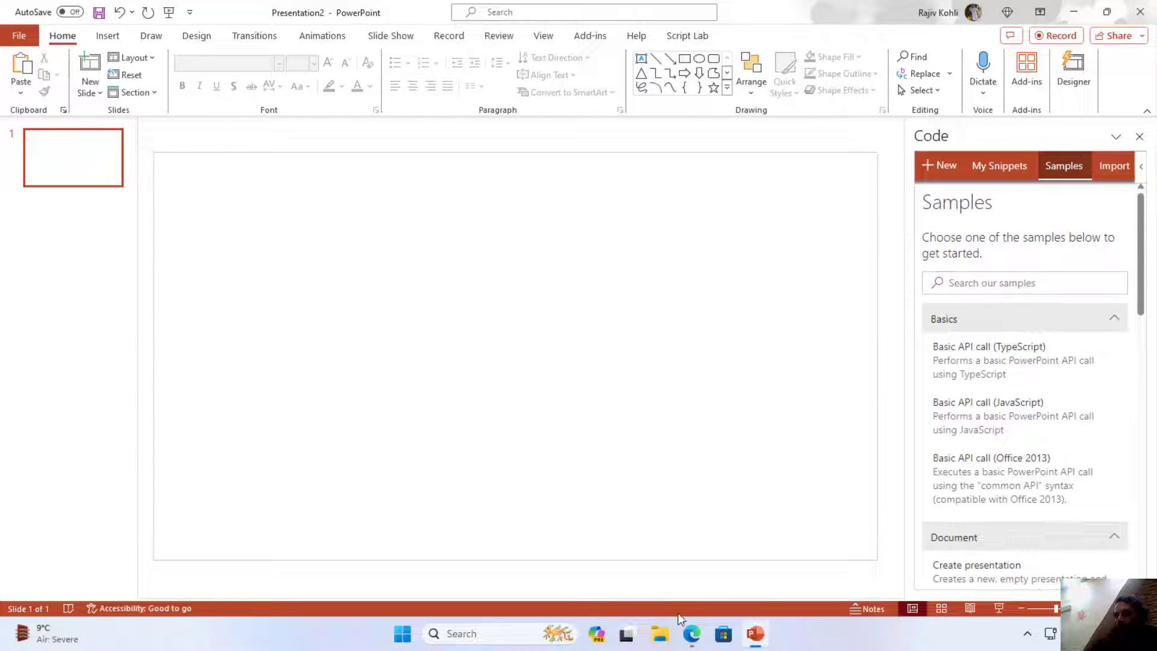
pyautogui.click(691, 633)
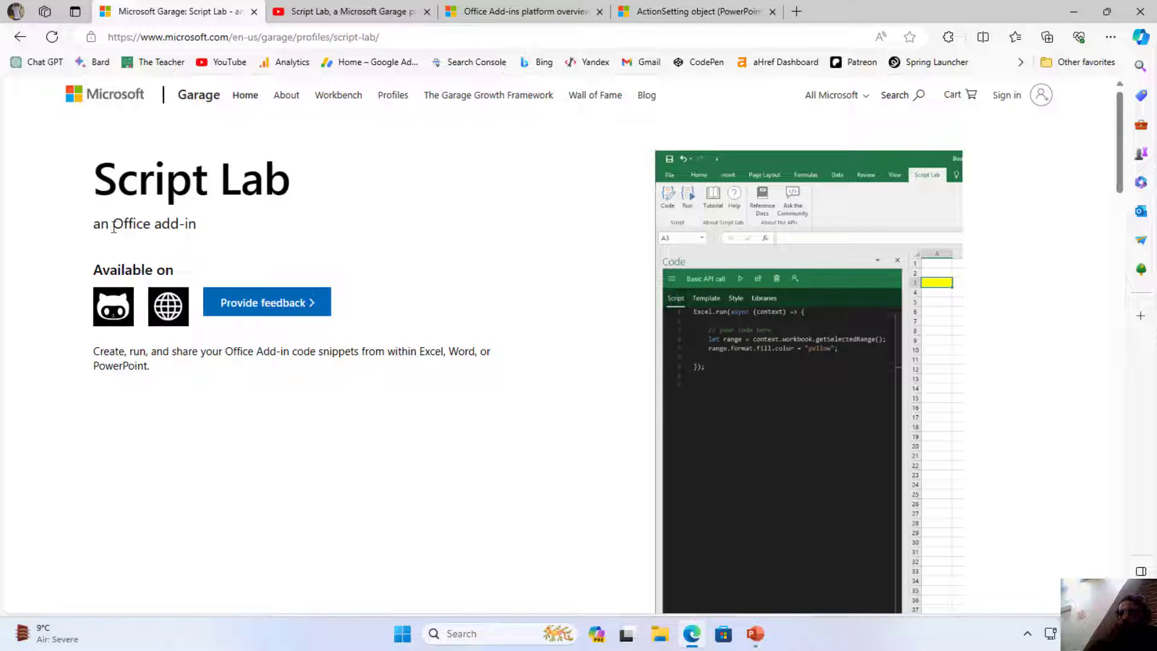
# Step: Highlight 'Office add-in' on the Garage page, then return to PowerPoint's Script Lab pane
pyautogui.moveTo(113, 228); pyautogui.dragTo(201, 225)
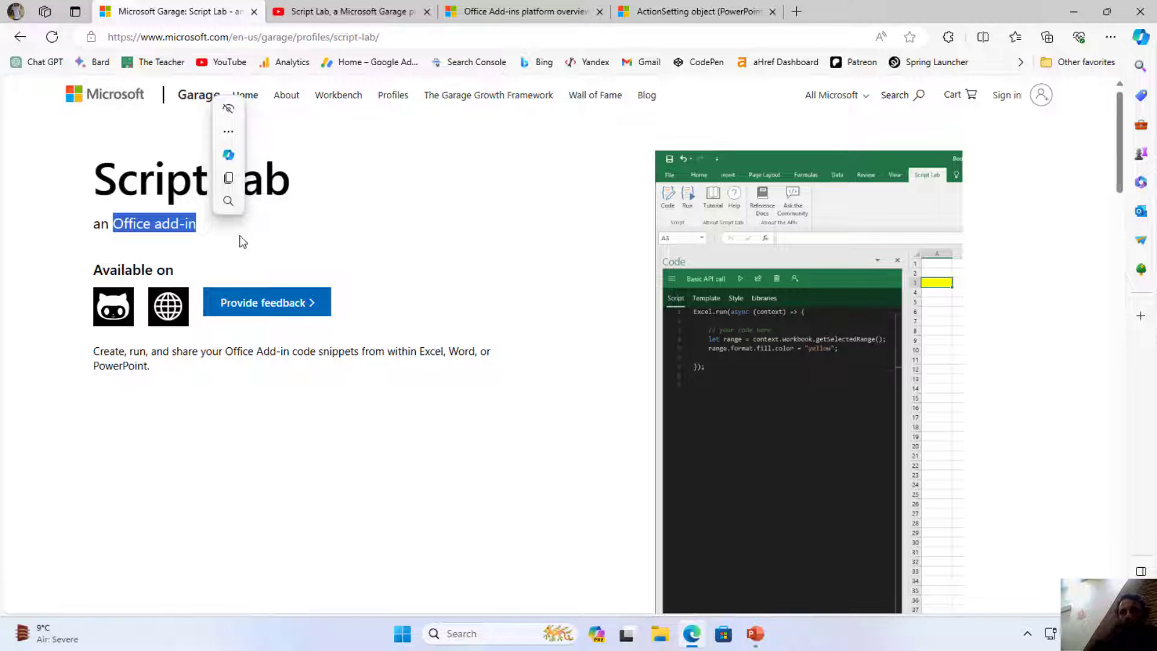
pyautogui.click(356, 231)
pyautogui.click(783, 561)
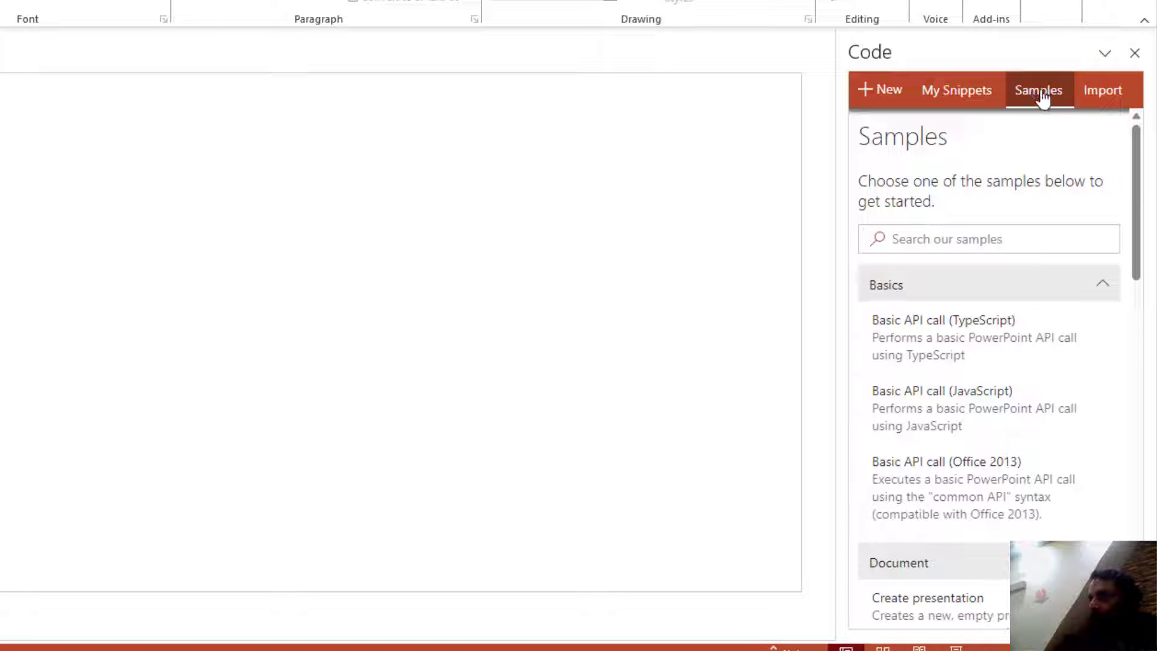
# Step: Load the Insert SVG sample from the Images group of Script Lab's samples list
pyautogui.scroll(-3, 961, 241)
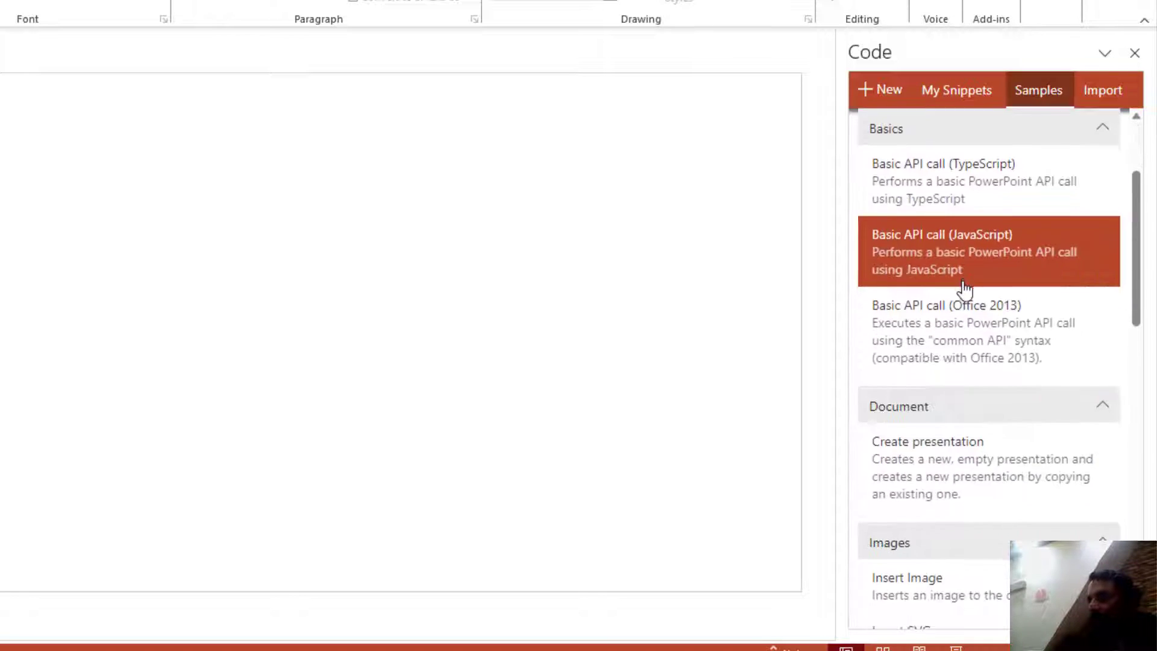
pyautogui.scroll(-4, 961, 253)
pyautogui.scroll(-2, 963, 258)
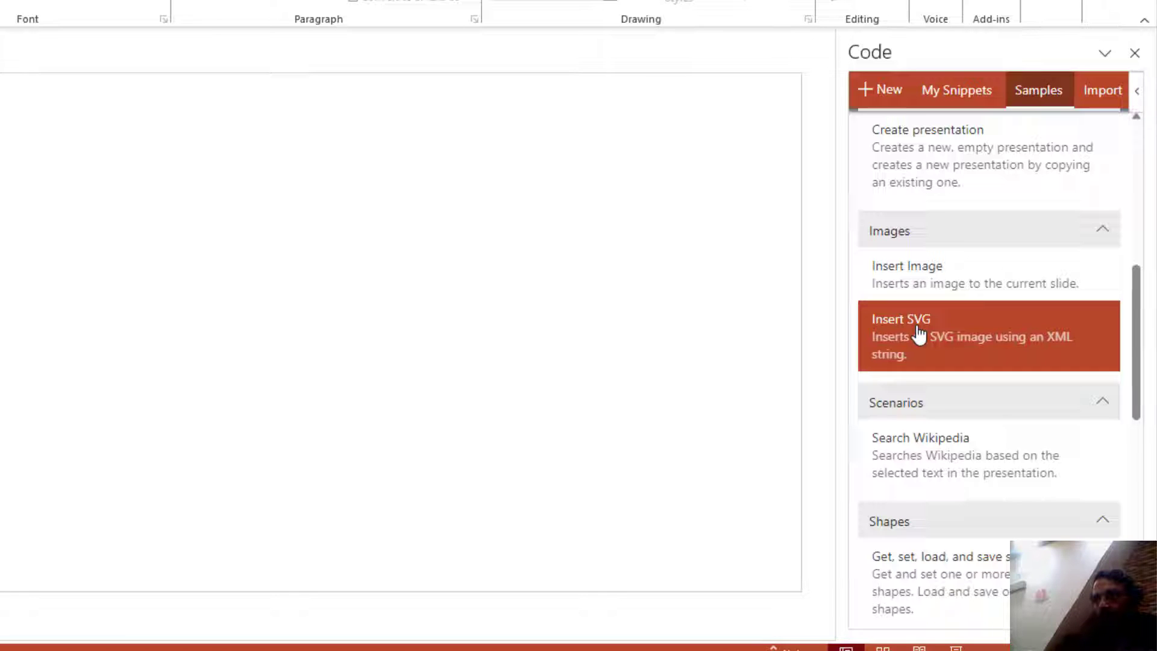
pyautogui.click(917, 333)
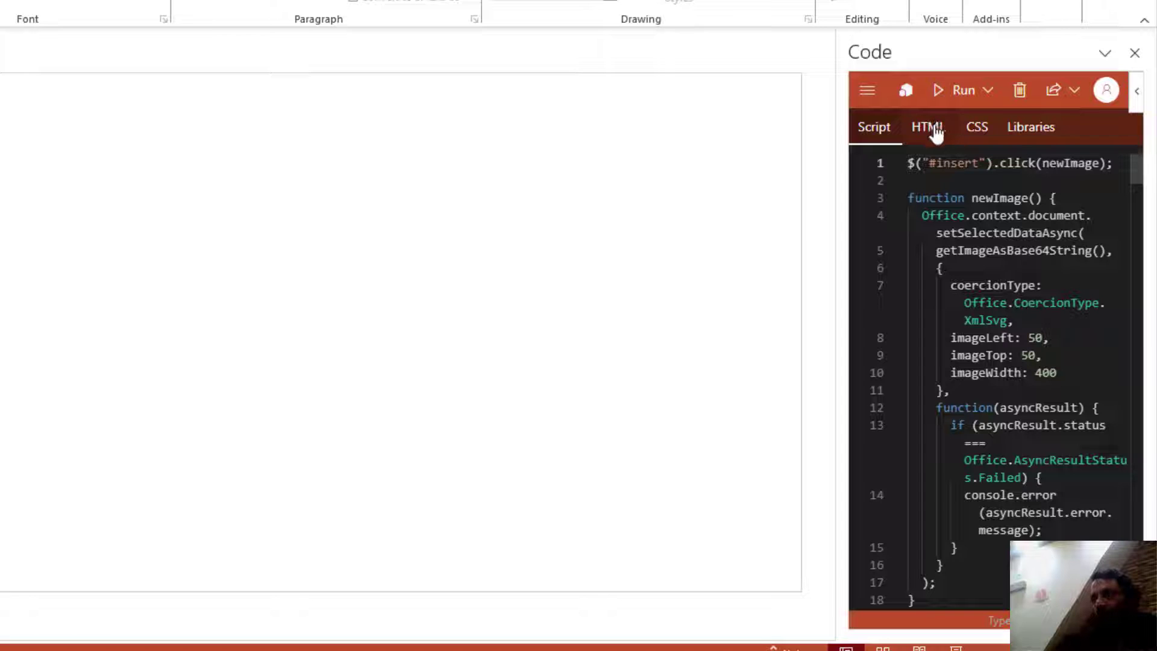
# Step: Review the Insert SVG snippet's Script, HTML, CSS and Libraries tabs, finishing on the CSS
pyautogui.scroll(-10, 988, 361)
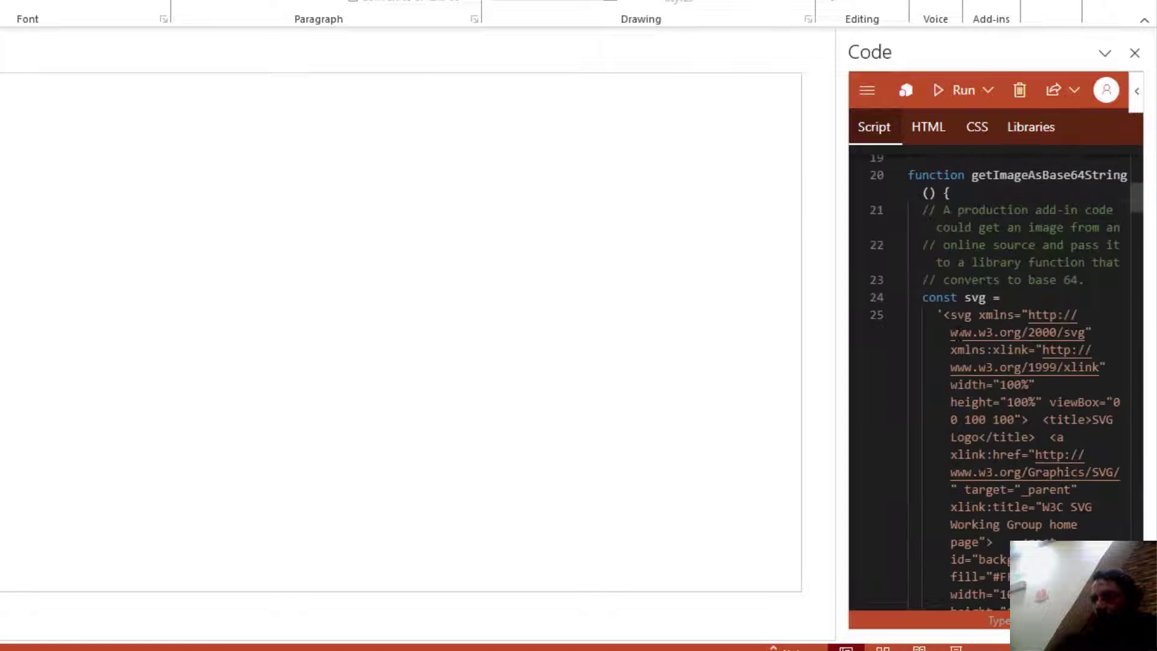
pyautogui.scroll(10, 988, 362)
pyautogui.click(933, 130)
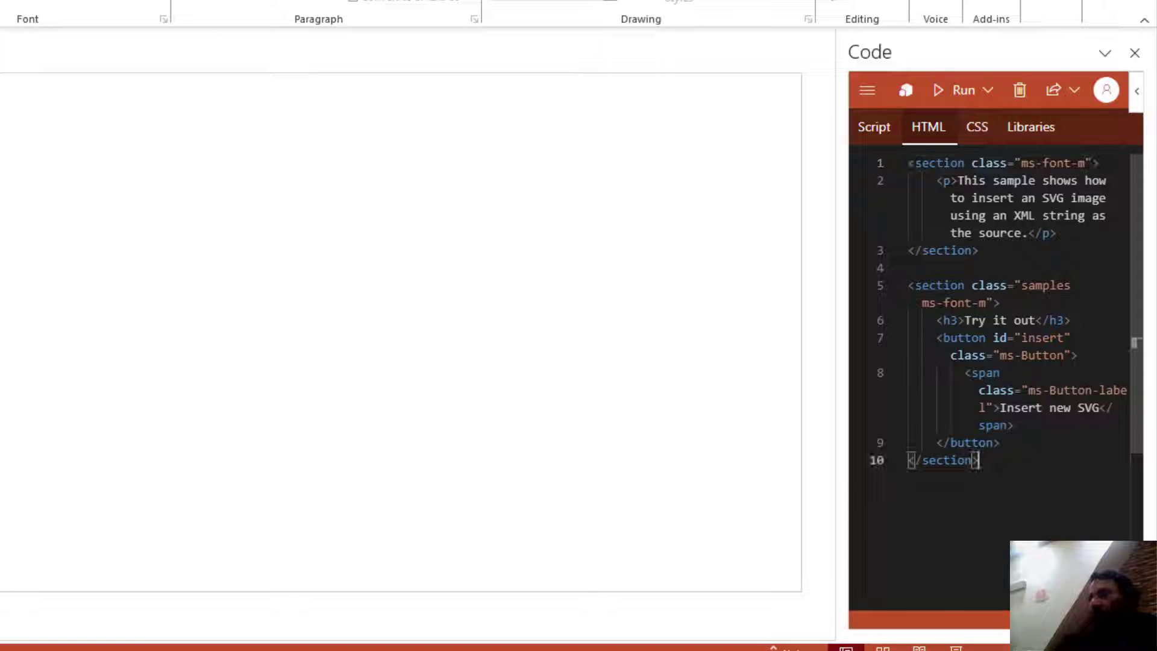
pyautogui.click(976, 130)
pyautogui.click(1040, 137)
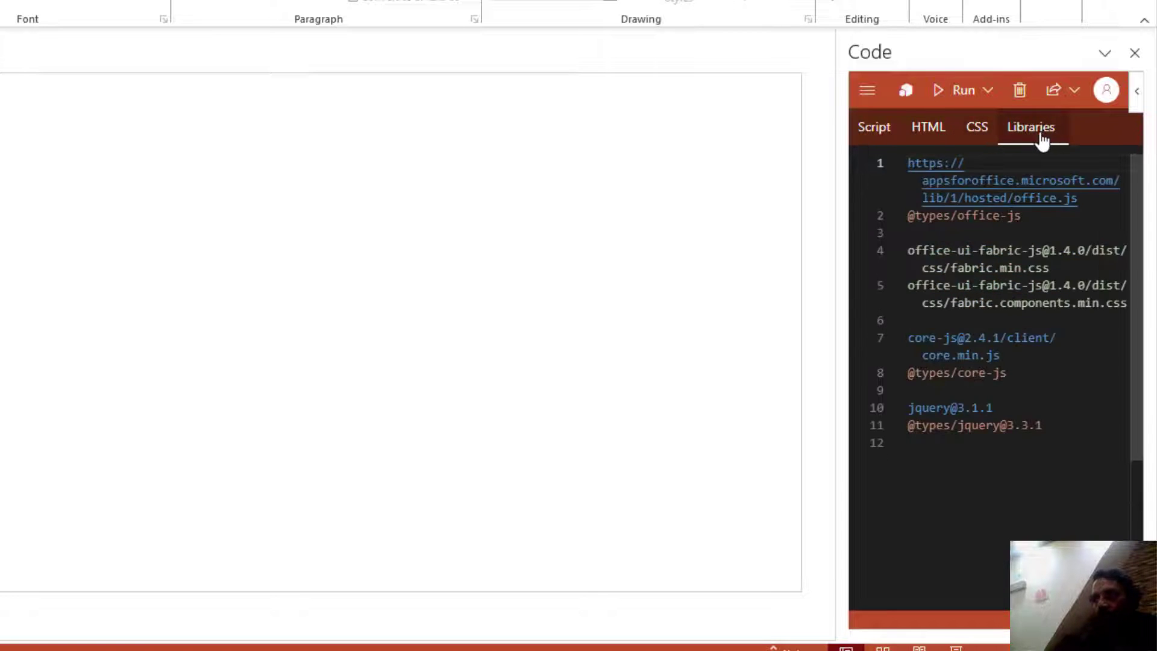
pyautogui.click(868, 131)
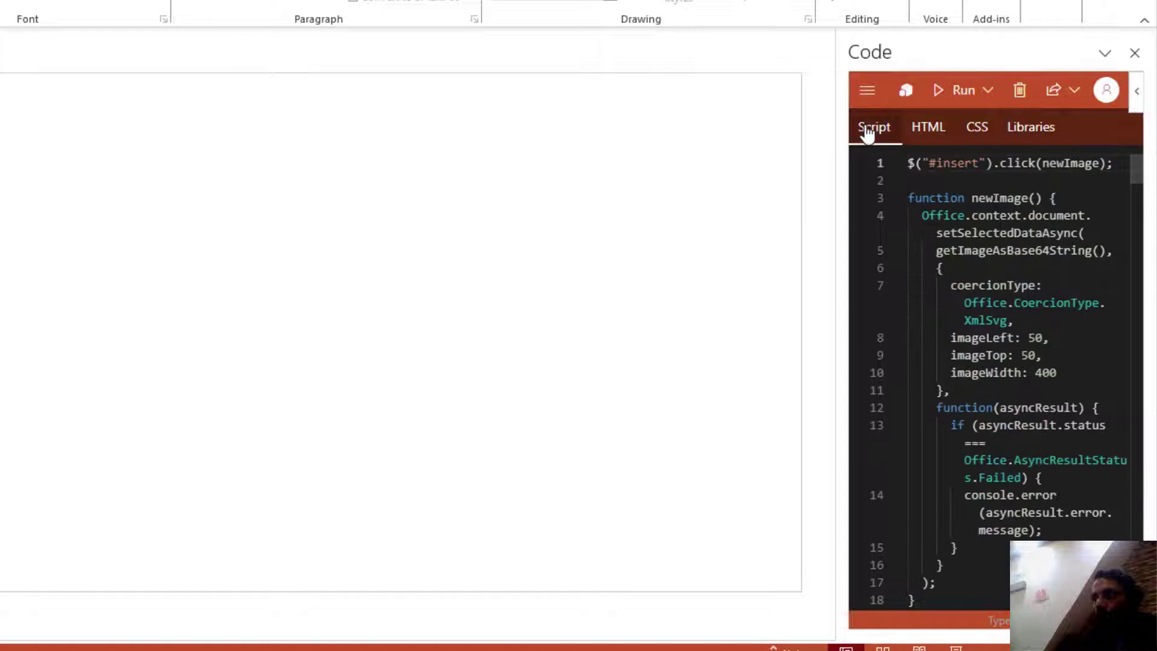
pyautogui.scroll(-4, 968, 232)
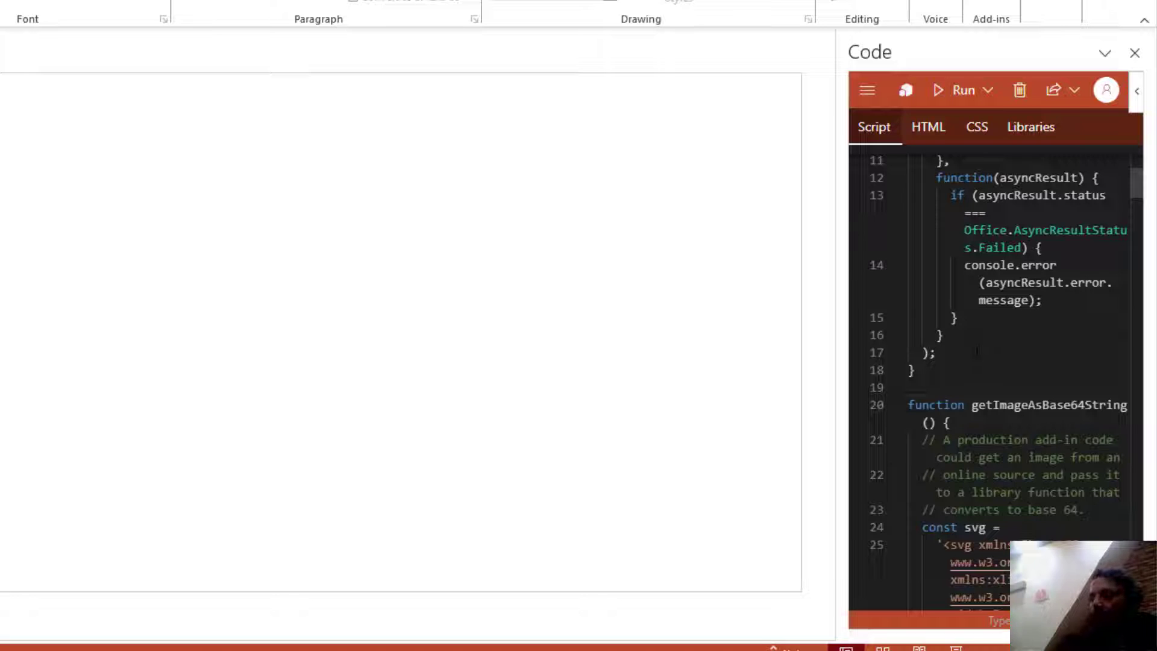
pyautogui.click(931, 129)
pyautogui.click(985, 132)
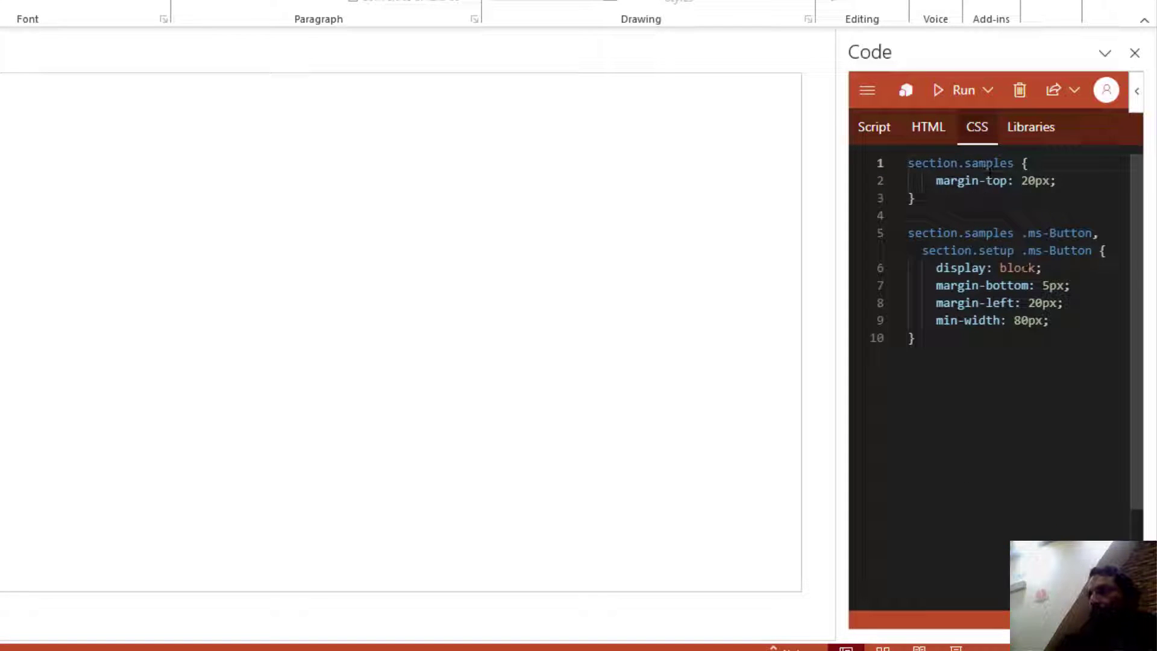
# Step: Run the snippet in the Script Lab pane and insert the orange SVG logo onto the slide
pyautogui.moveTo(962, 268)
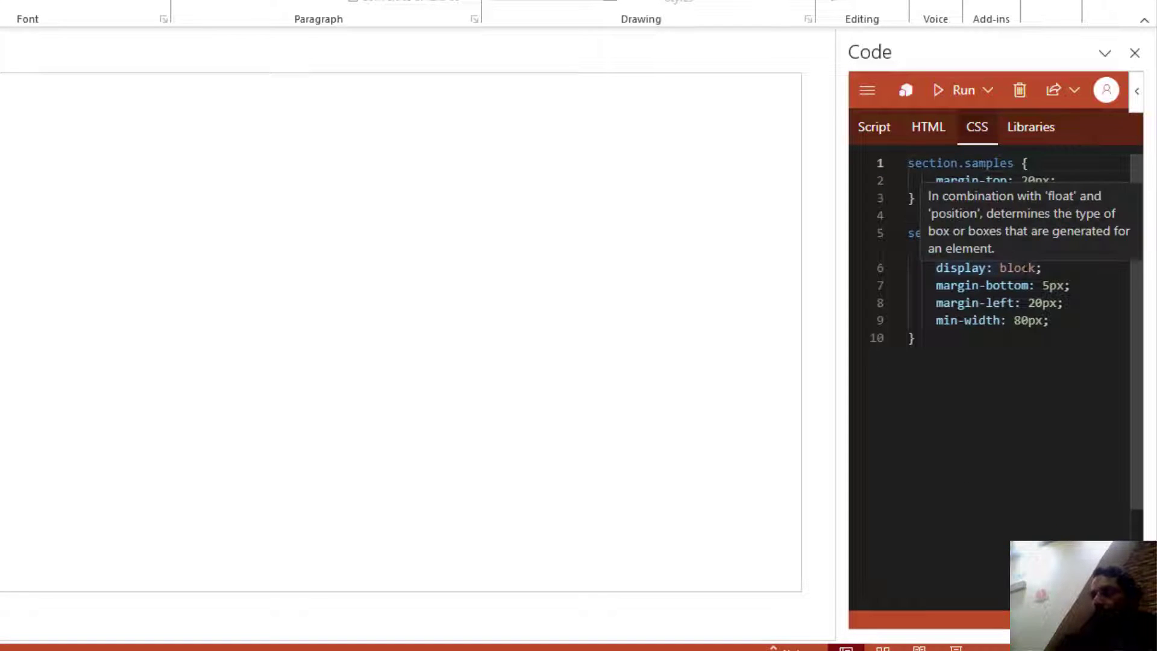
pyautogui.click(968, 106)
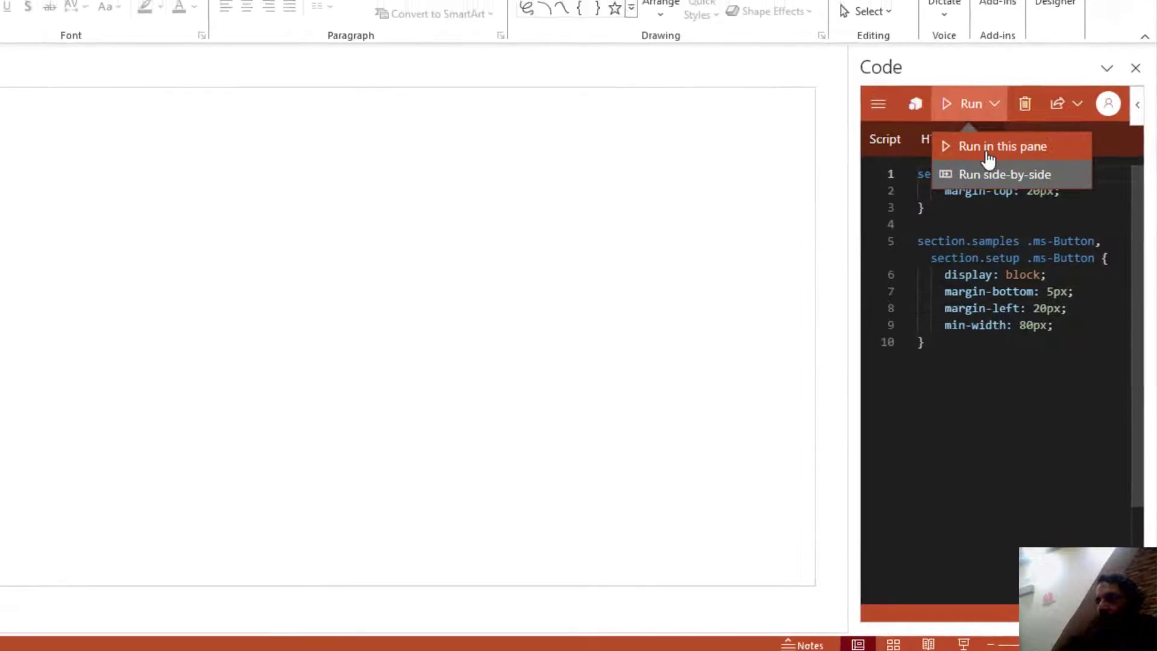
pyautogui.click(979, 138)
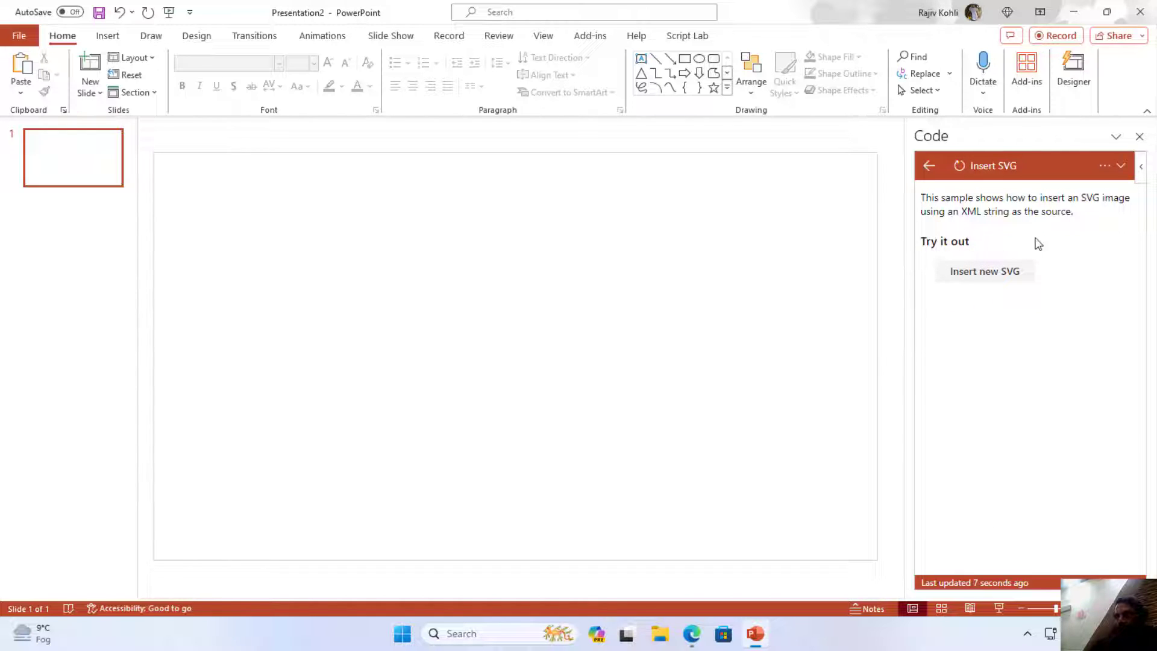
pyautogui.click(984, 272)
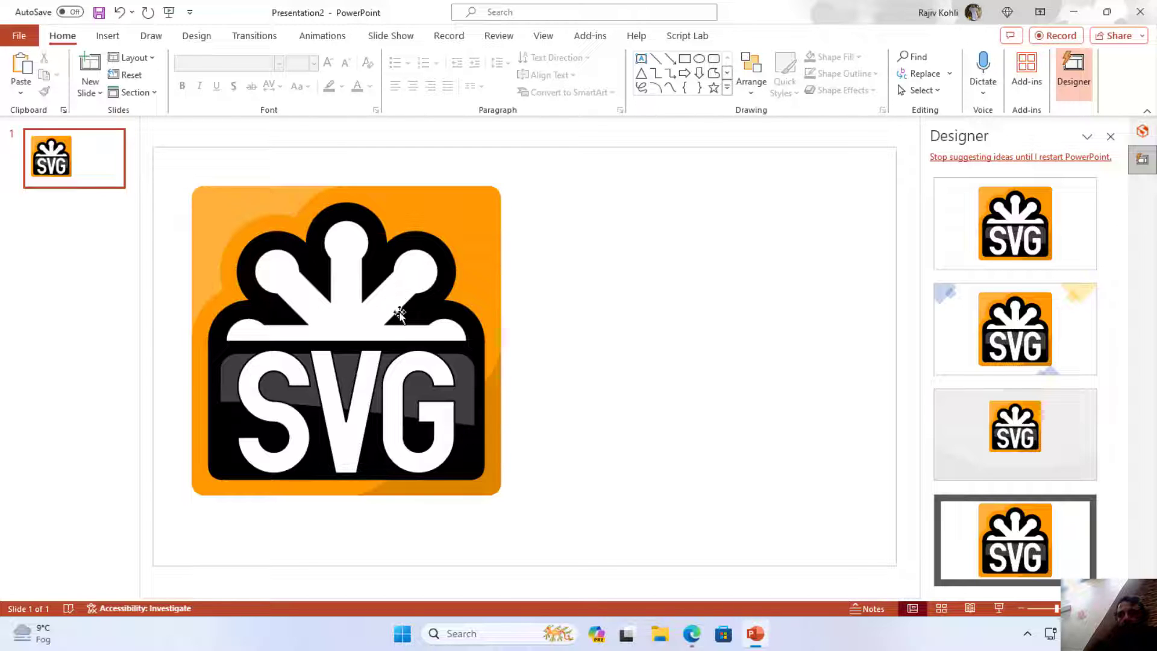
# Step: Select the logo, close the Designer pane, and return to Script Lab's description page in Edge
pyautogui.click(404, 292)
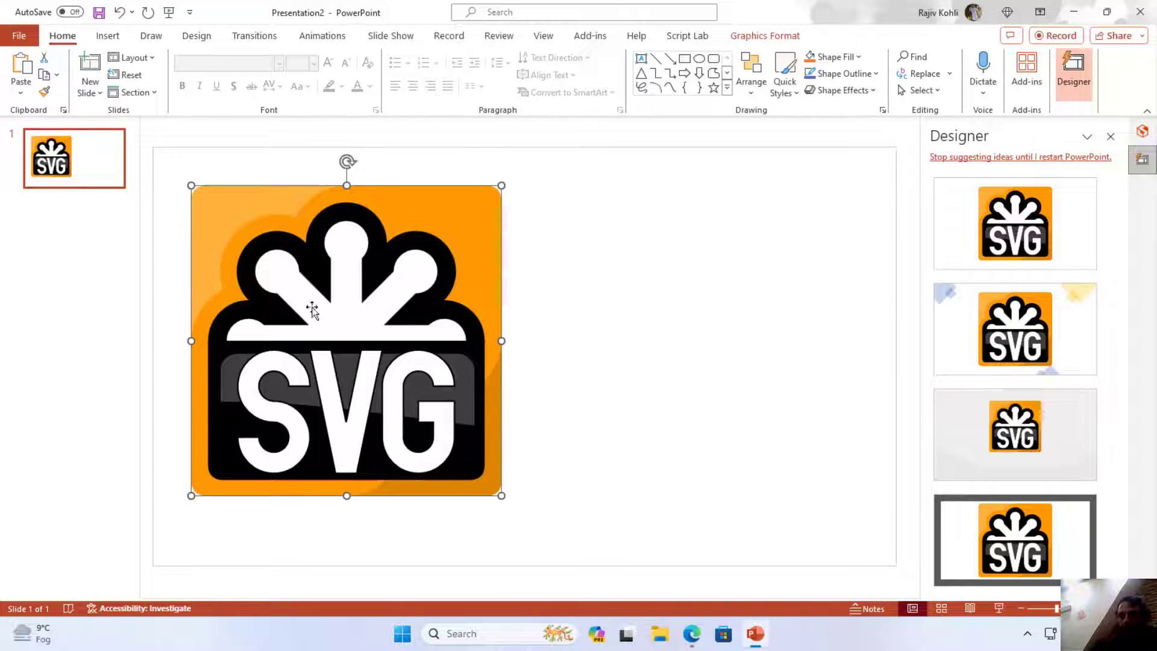
pyautogui.click(1110, 136)
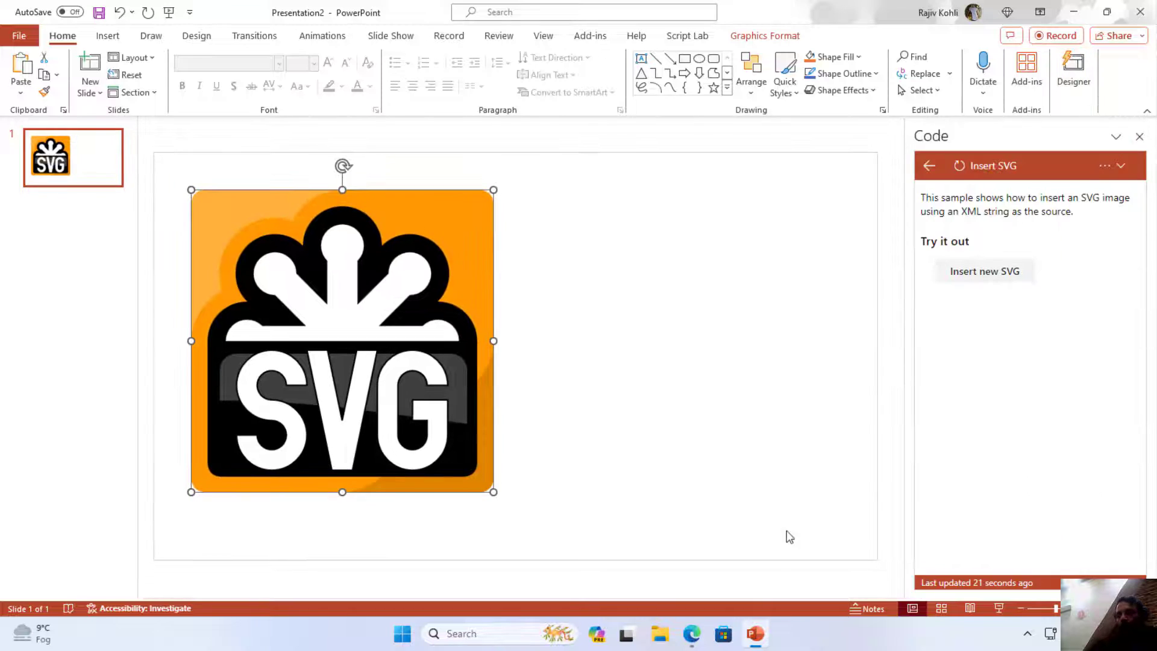
pyautogui.click(692, 634)
pyautogui.scroll(-5, 93, 339)
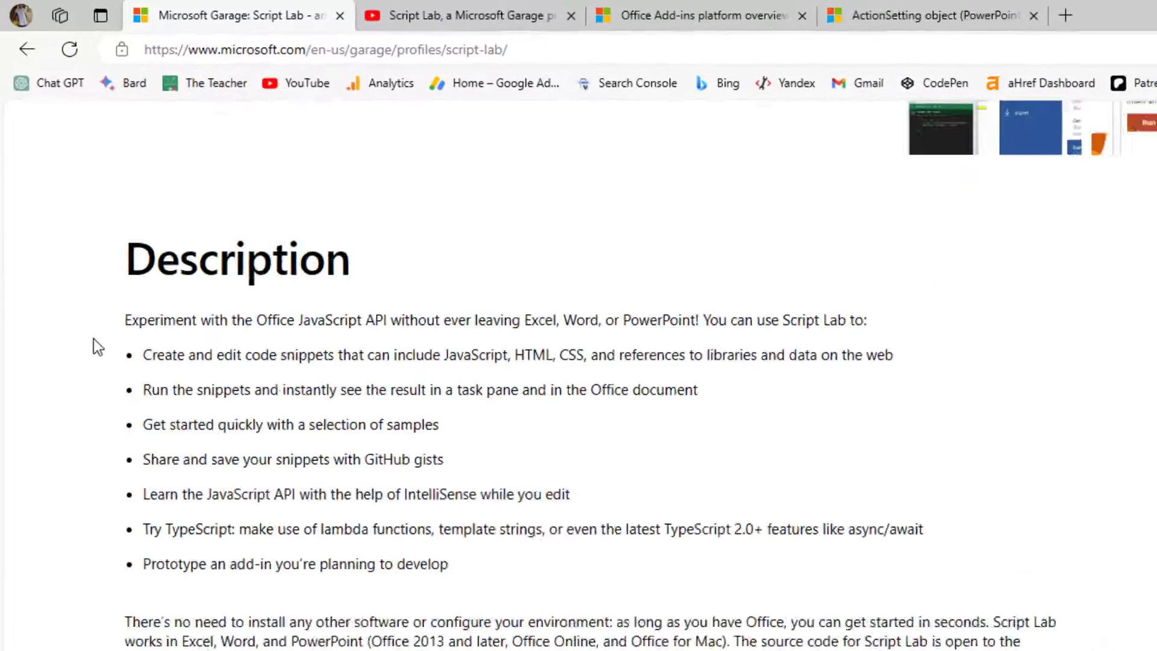